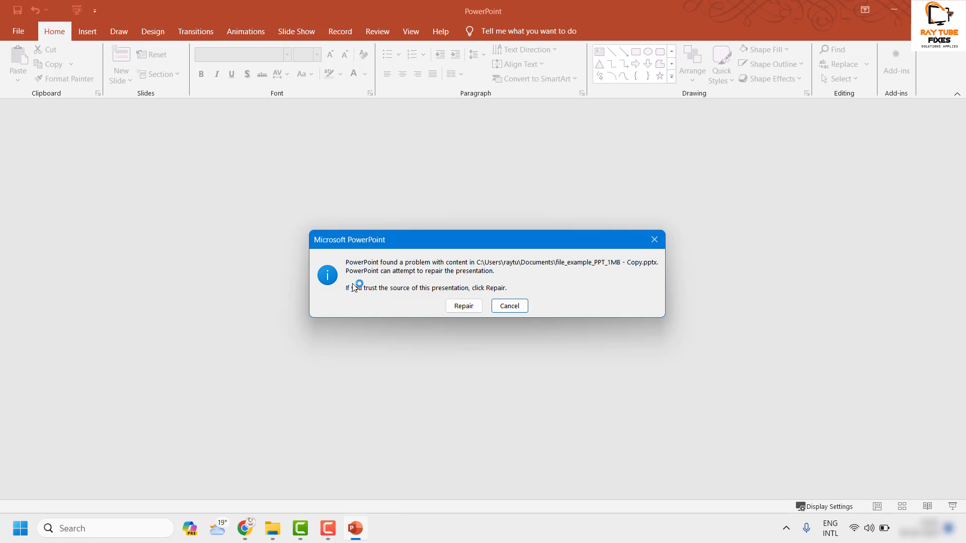
Try to repair the presentation file_example_PPT_1MB - Copy.pptx, dismiss the resulting message and close PowerPoint
{"action": "left_click", "coordinate": [466, 310]}
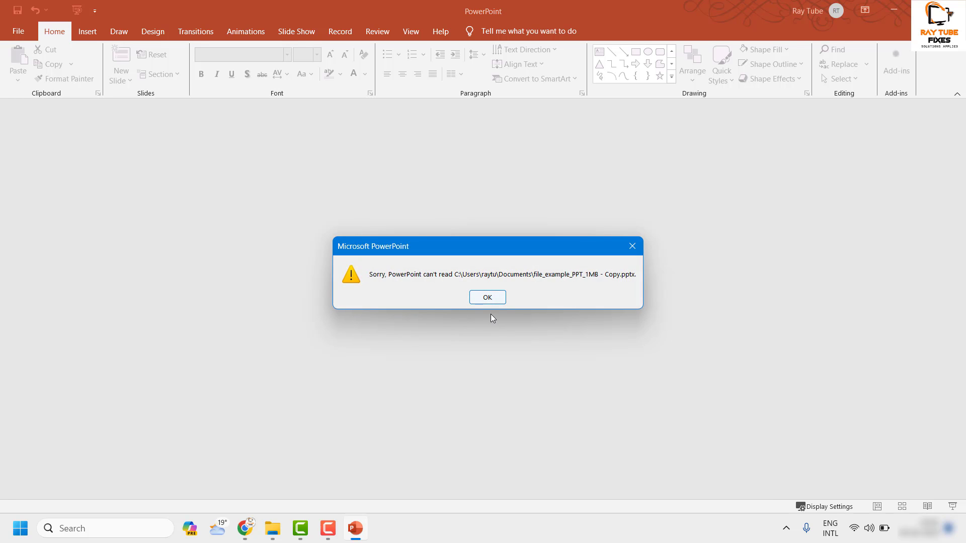
{"action": "left_click", "coordinate": [496, 302]}
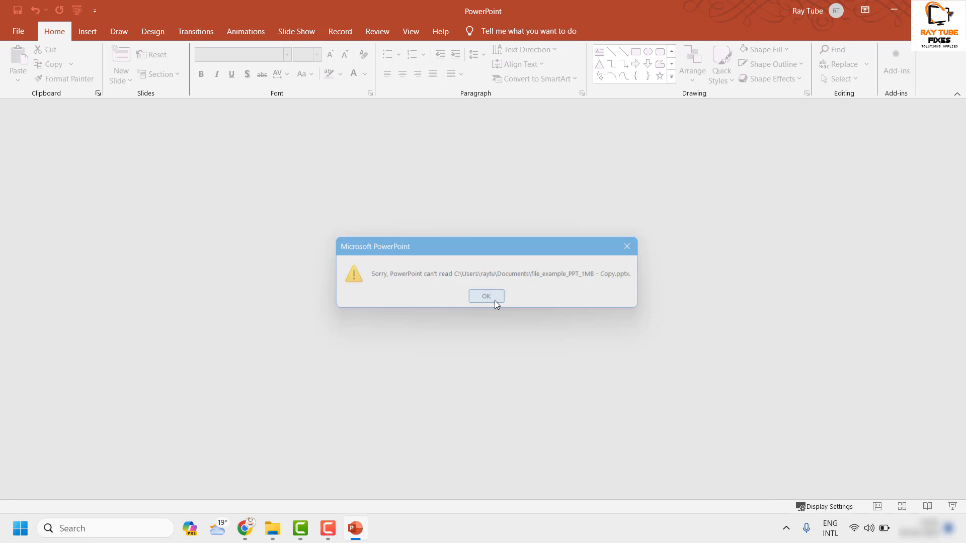
{"action": "key", "text": "alt+F4"}
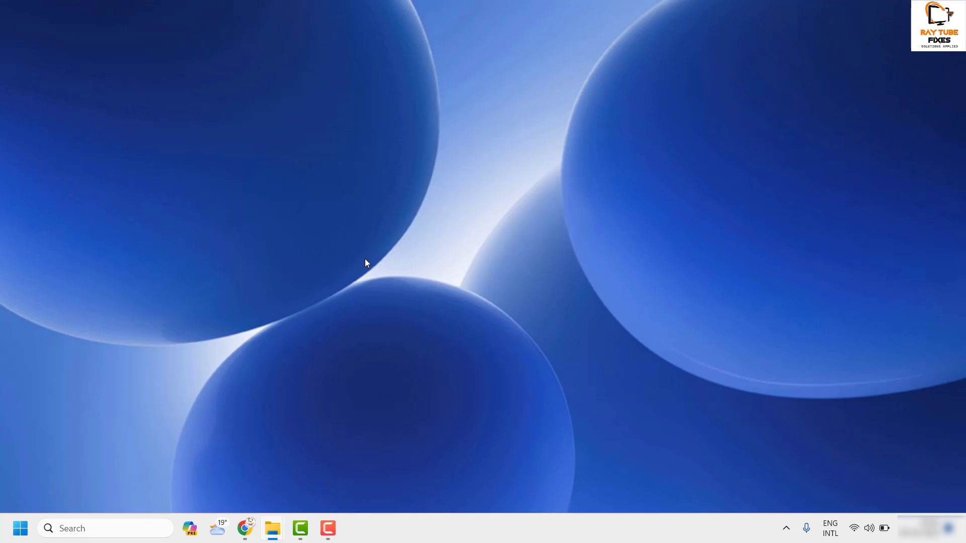
Switch to the Downloads folder in File Explorer and select file_example_PPT_1MB.pptx
{"action": "mouse_move", "coordinate": [274, 539]}
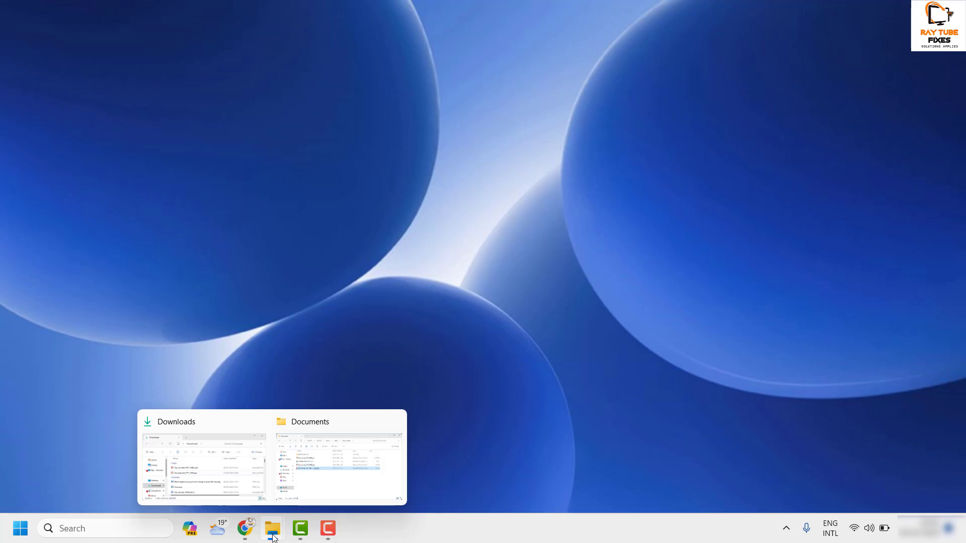
{"action": "left_click", "coordinate": [244, 467]}
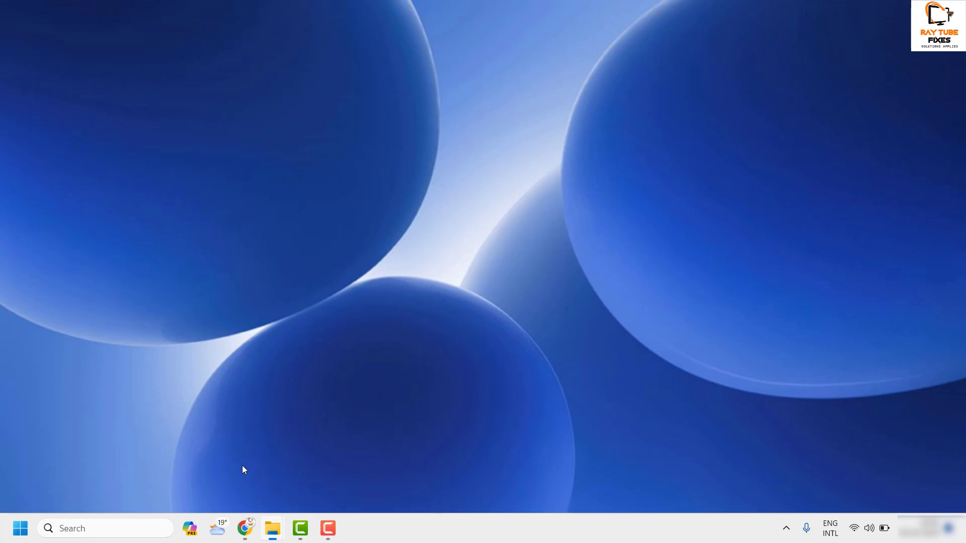
{"action": "mouse_move", "coordinate": [439, 318]}
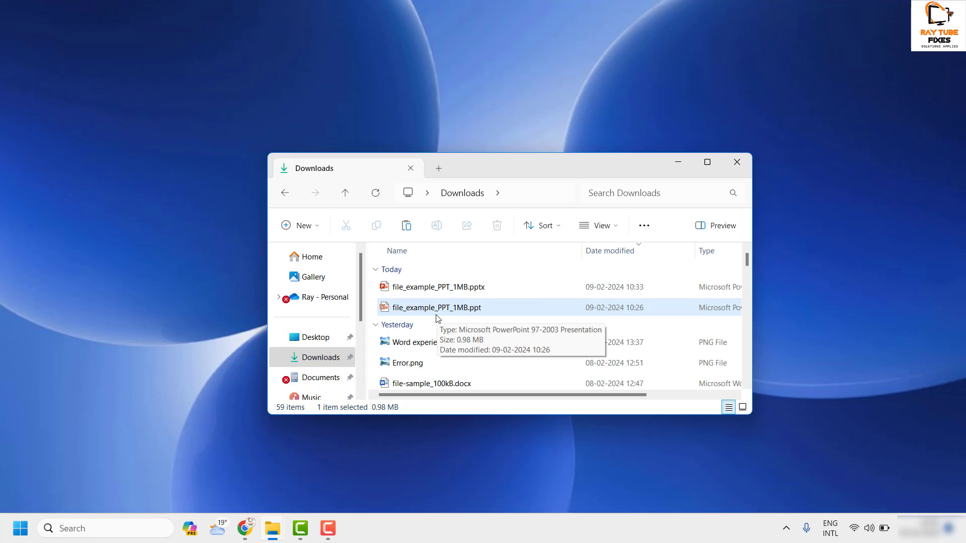
{"action": "left_click", "coordinate": [454, 292]}
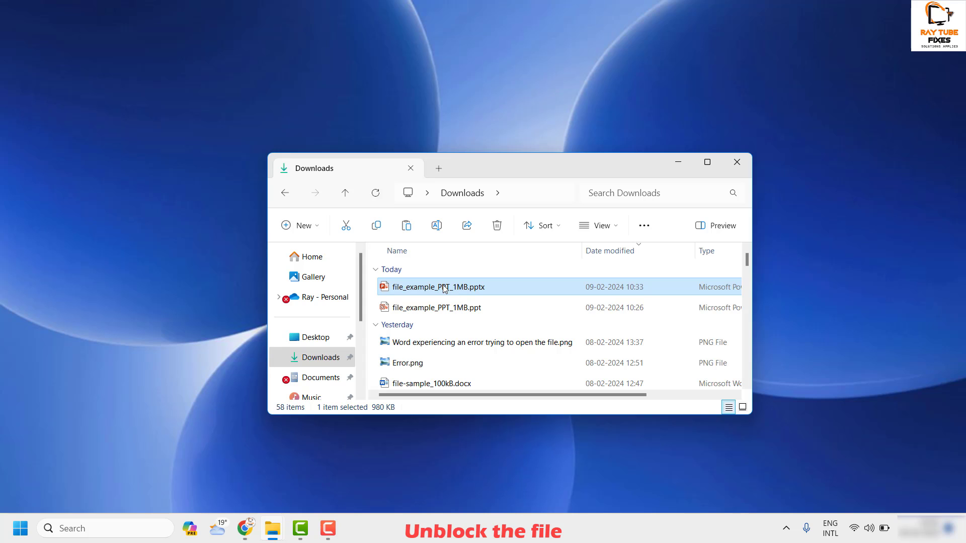
Unblock file_example_PPT_1MB.ppt in its file properties and apply the change
{"action": "left_click", "coordinate": [427, 307]}
{"action": "right_click", "coordinate": [450, 308]}
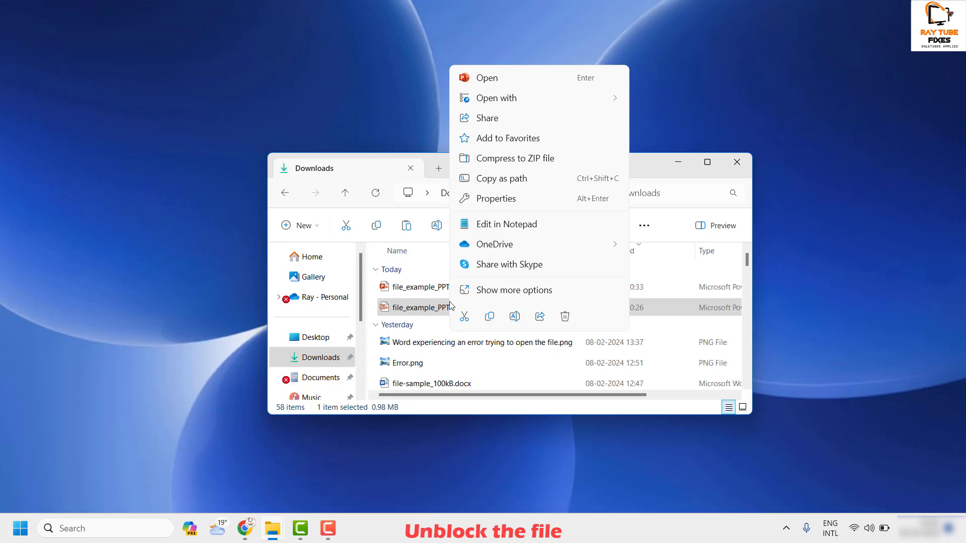
{"action": "left_click", "coordinate": [523, 290]}
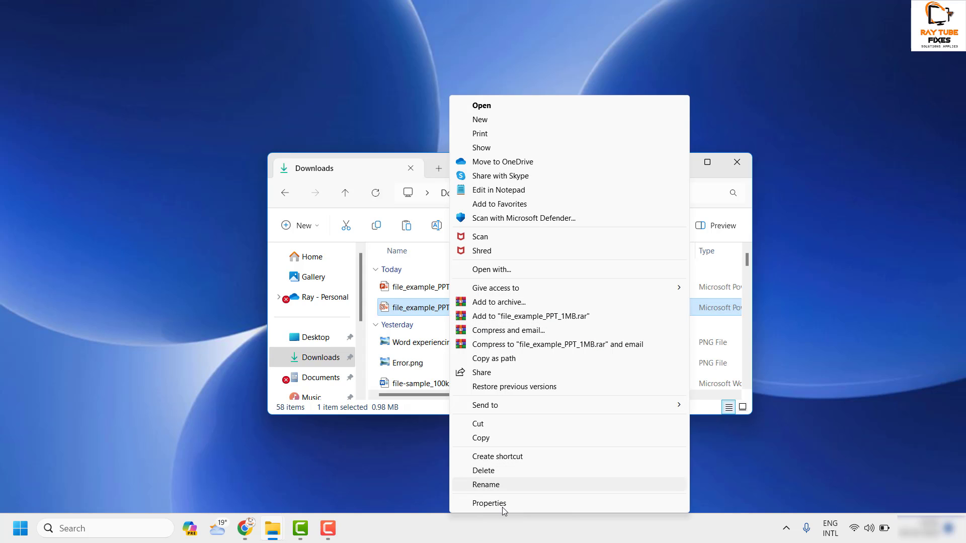
{"action": "left_click", "coordinate": [501, 504]}
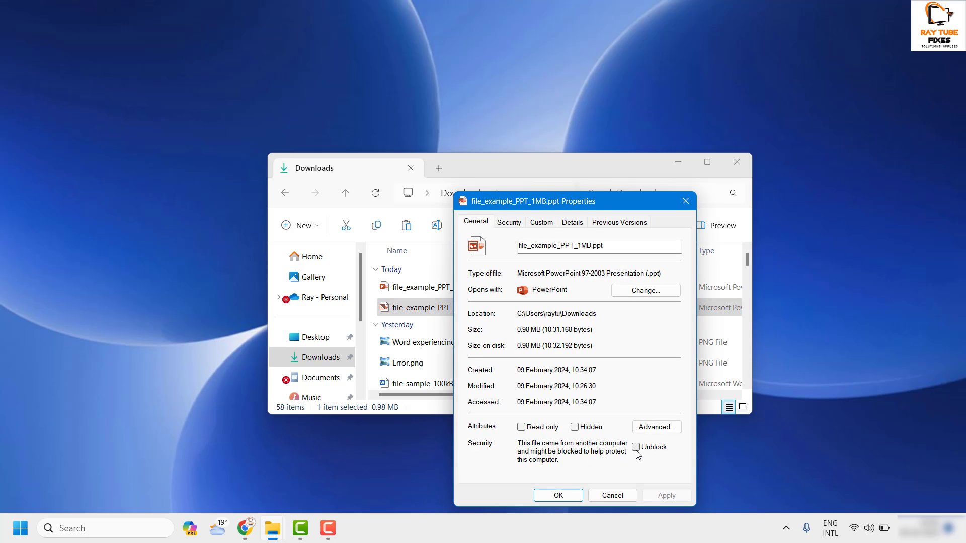
{"action": "left_click", "coordinate": [636, 450]}
{"action": "left_click", "coordinate": [645, 496]}
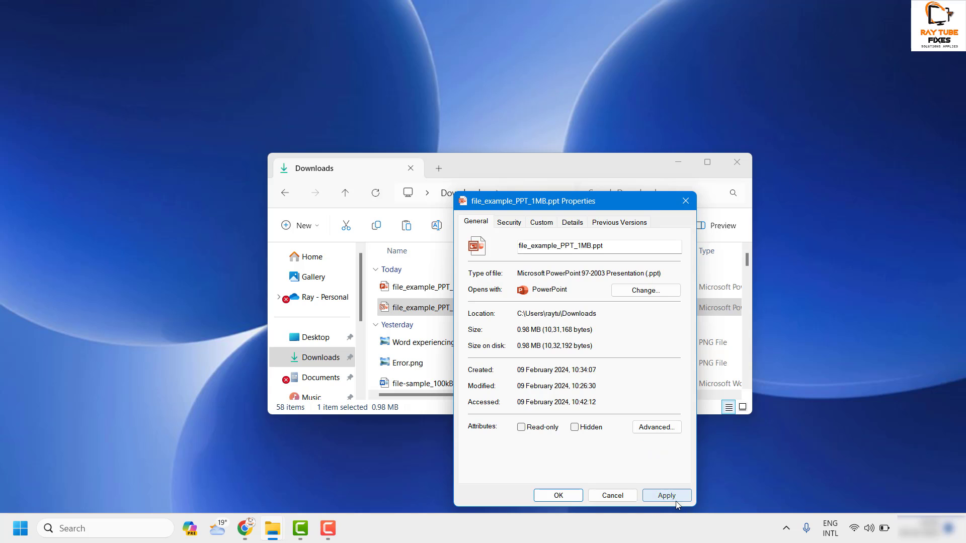
{"action": "left_click", "coordinate": [563, 499]}
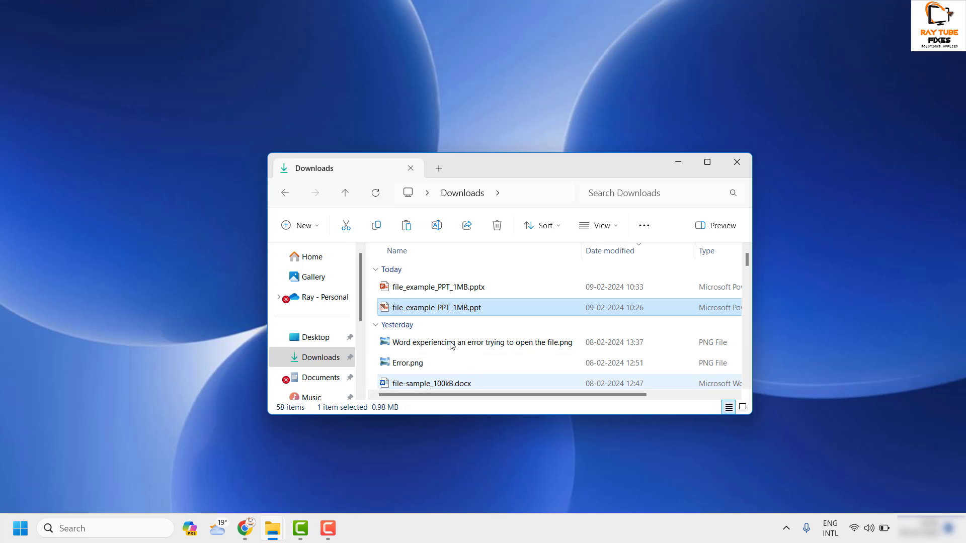
Copy the presentation file_example_PPT_1MB.pptx from the Downloads folder
{"action": "left_click", "coordinate": [447, 291]}
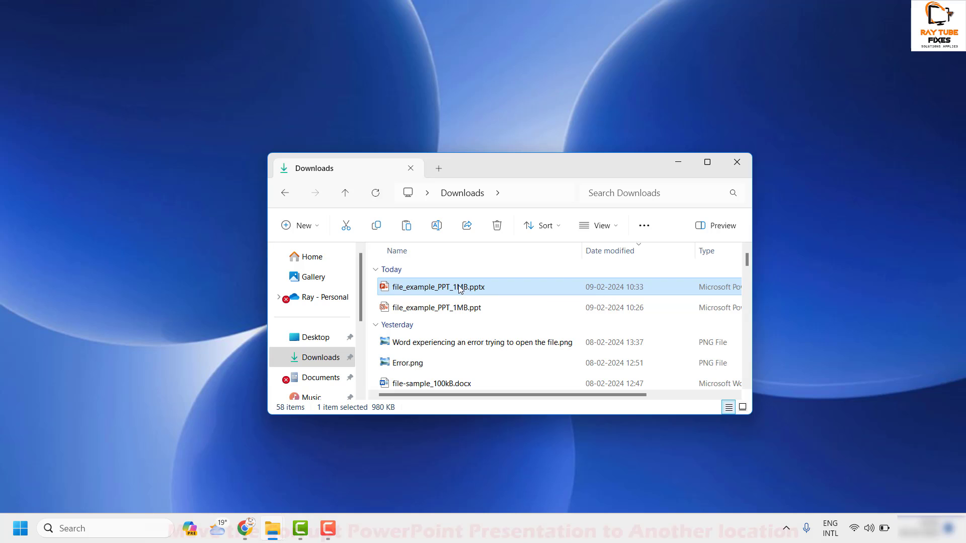
{"action": "right_click", "coordinate": [458, 286]}
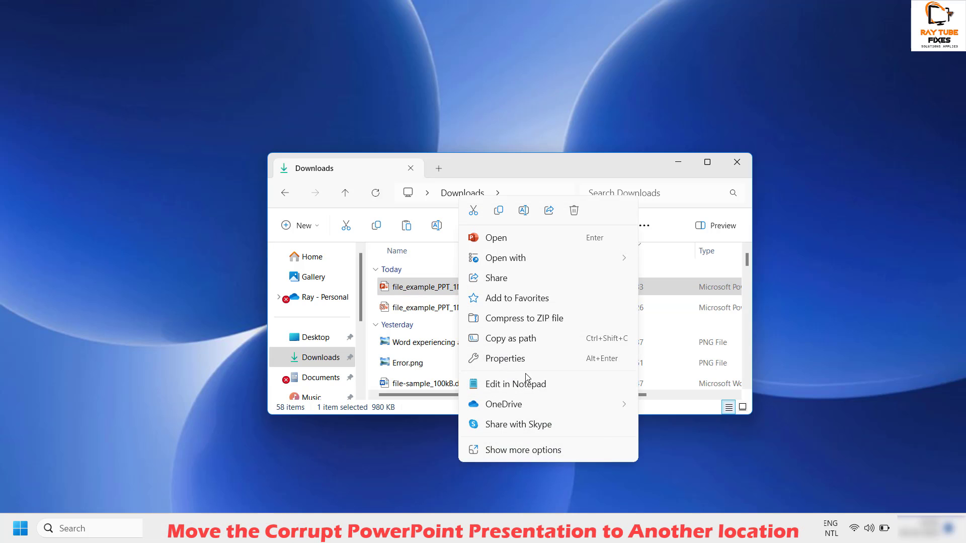
{"action": "left_click", "coordinate": [514, 449]}
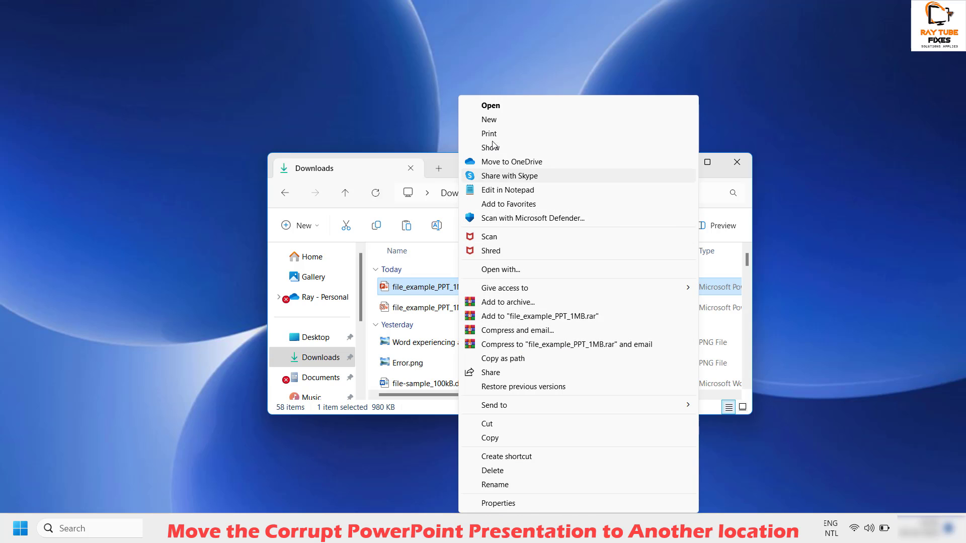
{"action": "left_click", "coordinate": [498, 439]}
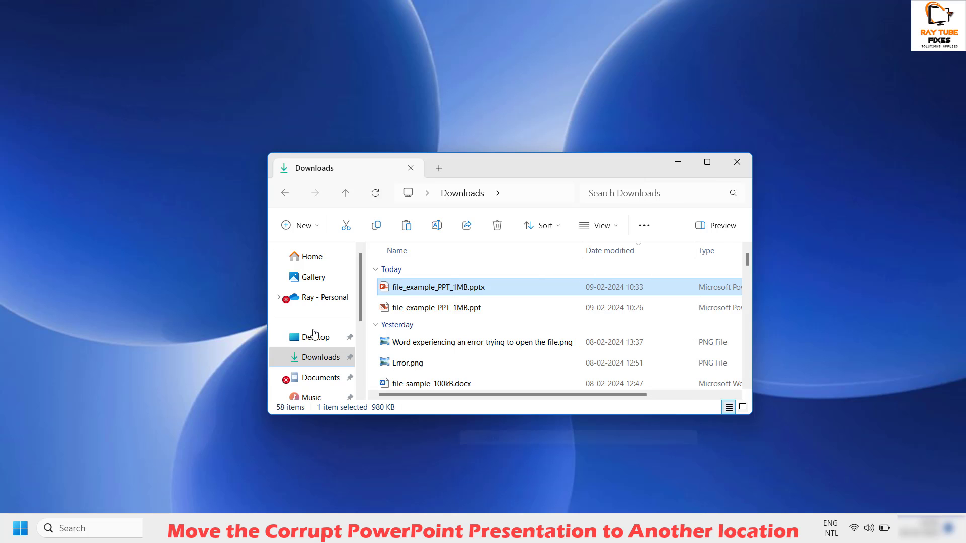
Paste the copied presentation into the Desktop folder of the user's profile under Users on drive C
{"action": "scroll", "coordinate": [361, 306], "scroll_direction": "down", "scroll_amount": 3}
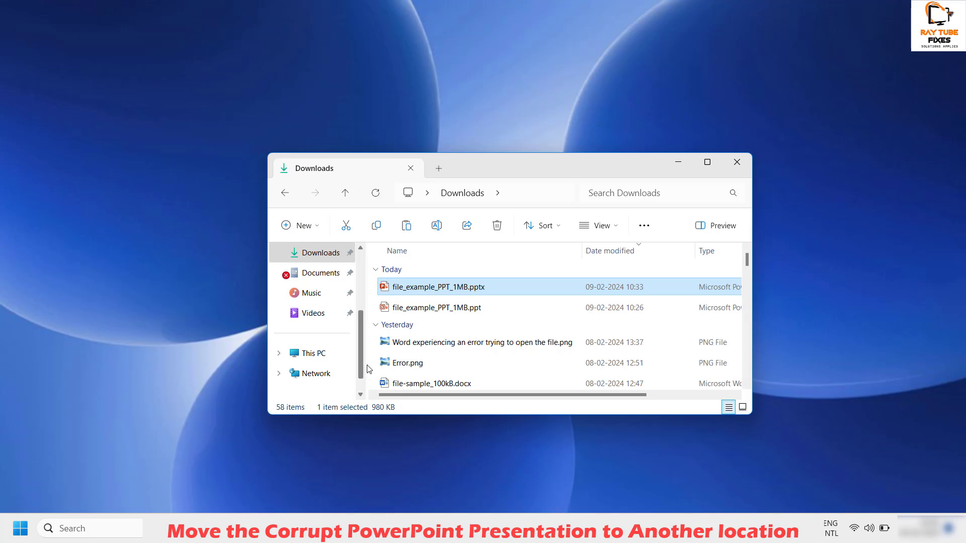
{"action": "left_click", "coordinate": [312, 358]}
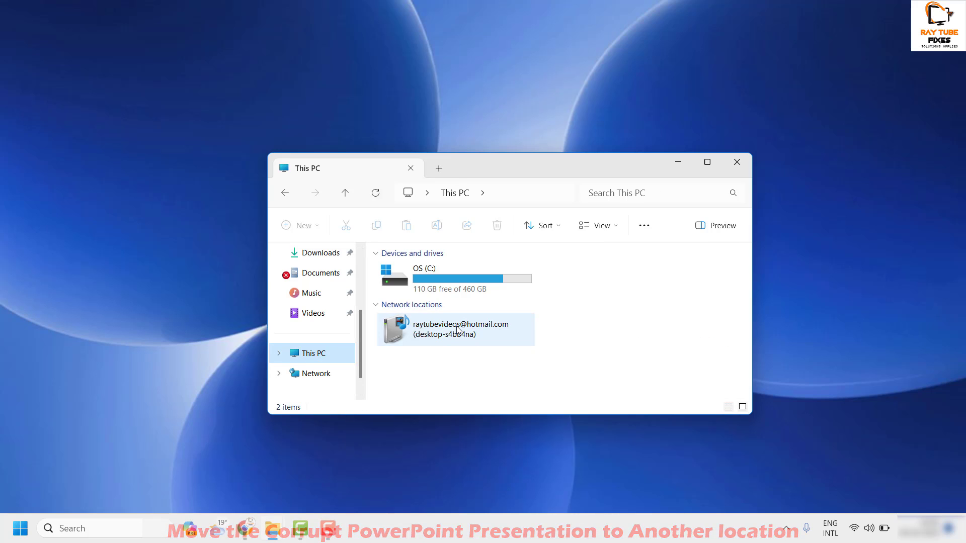
{"action": "double_click", "coordinate": [418, 280]}
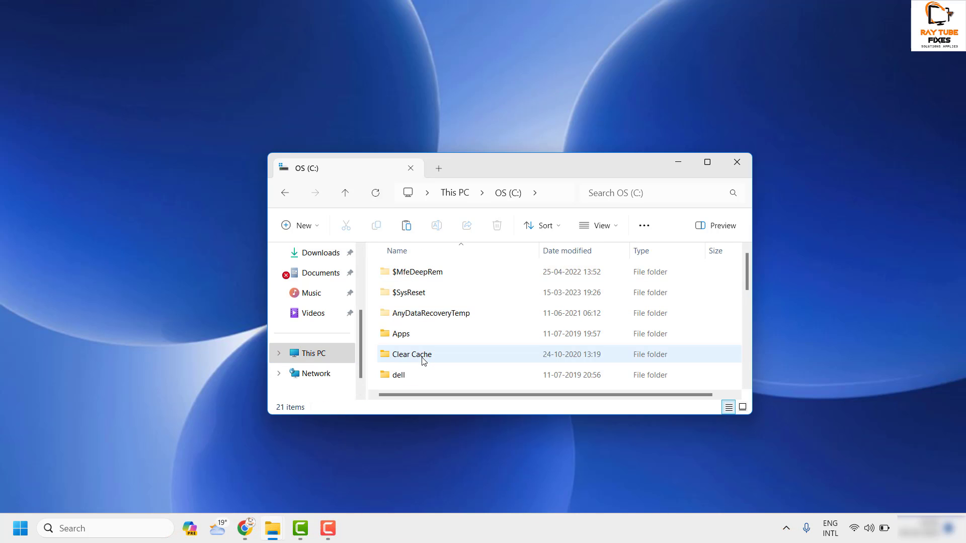
{"action": "scroll", "coordinate": [418, 365], "scroll_direction": "down", "scroll_amount": 3}
{"action": "scroll", "coordinate": [417, 378], "scroll_direction": "down", "scroll_amount": 2}
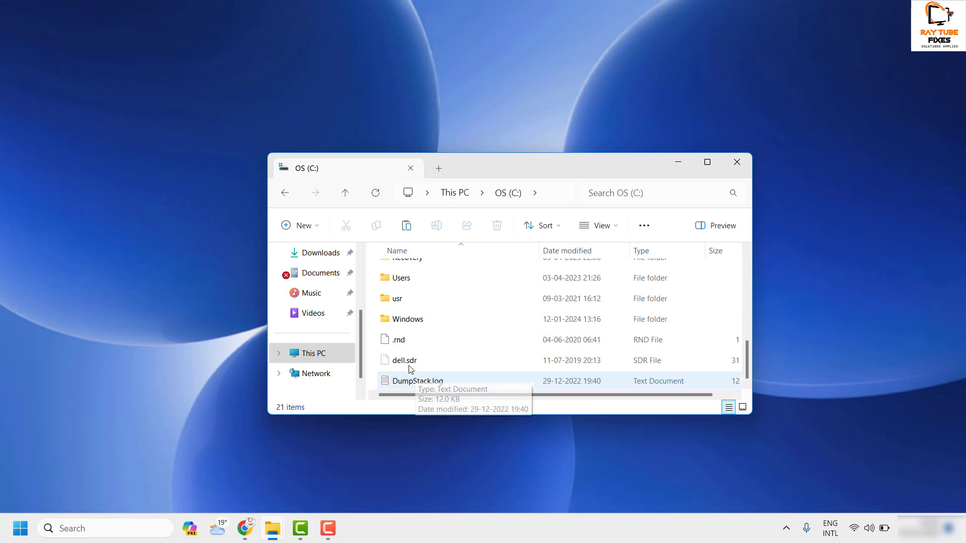
{"action": "double_click", "coordinate": [414, 279]}
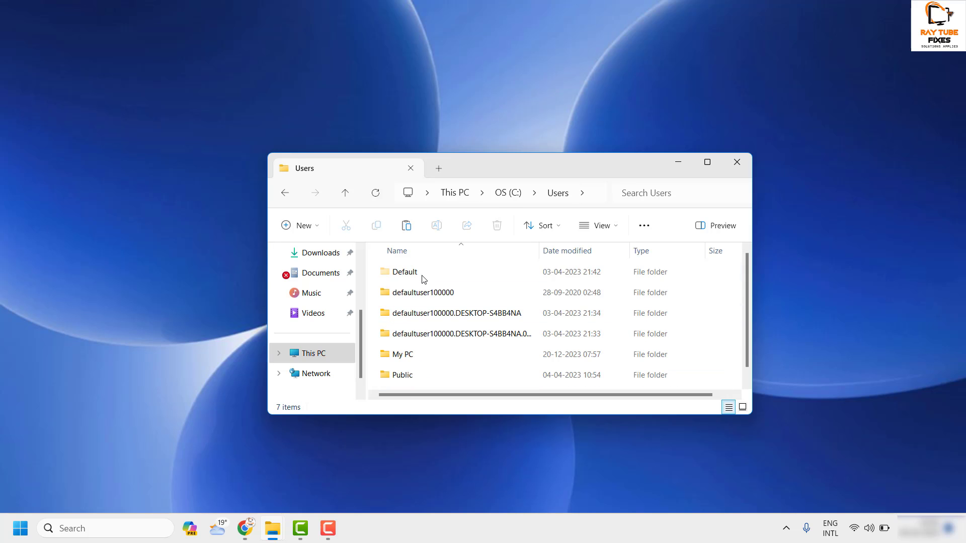
{"action": "scroll", "coordinate": [418, 348], "scroll_direction": "down", "scroll_amount": 1}
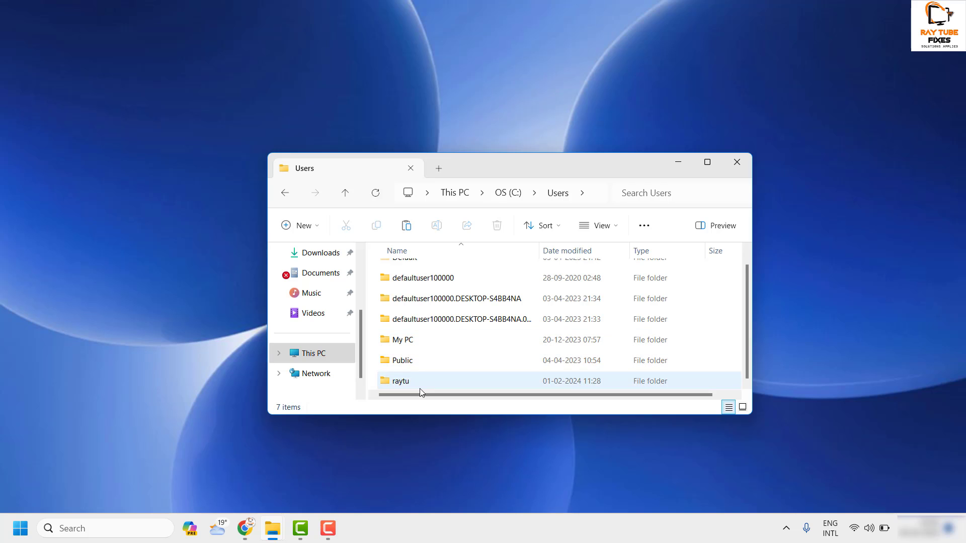
{"action": "double_click", "coordinate": [403, 385]}
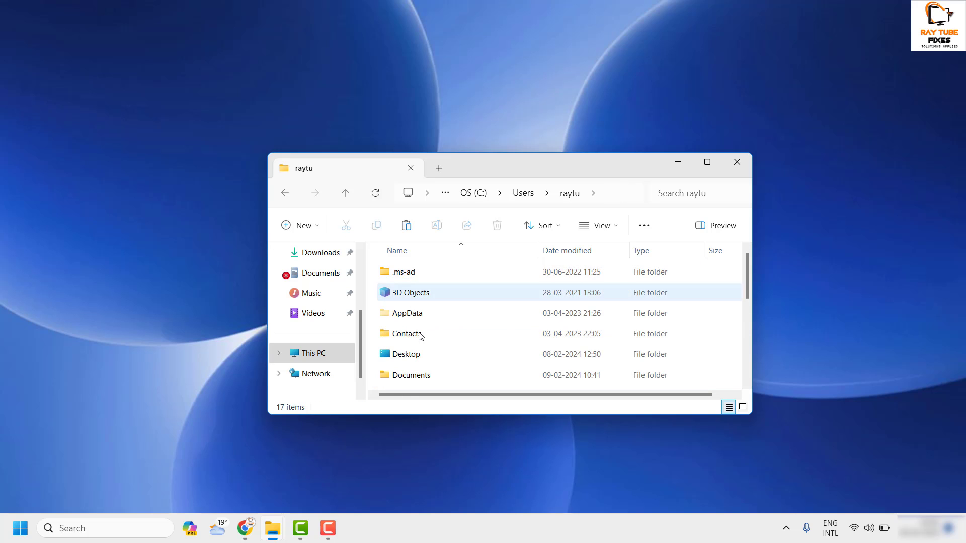
{"action": "left_click", "coordinate": [408, 353]}
{"action": "double_click", "coordinate": [408, 354]}
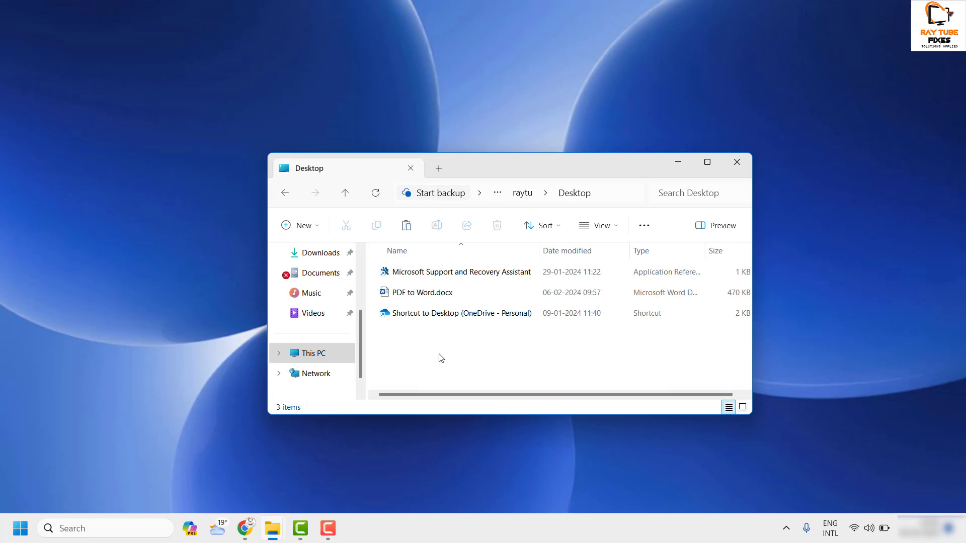
{"action": "key", "text": "ctrl+v"}
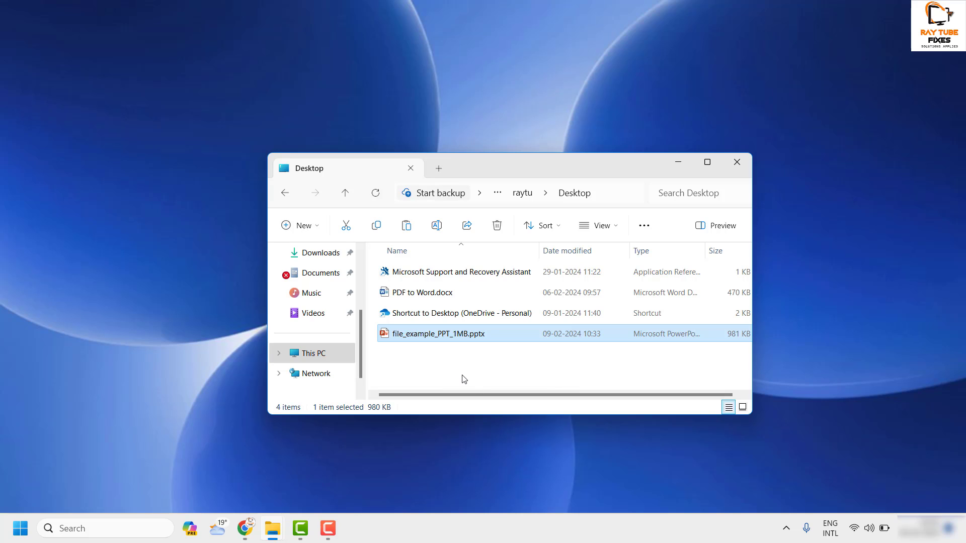
{"action": "key", "text": "alt+Tab"}
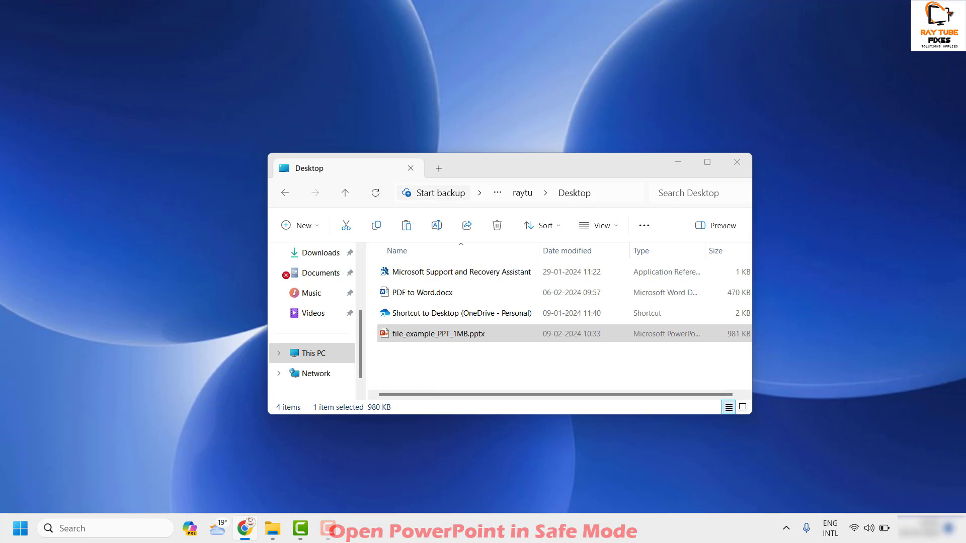
{"action": "key", "text": "super"}
{"action": "key", "text": "Escape"}
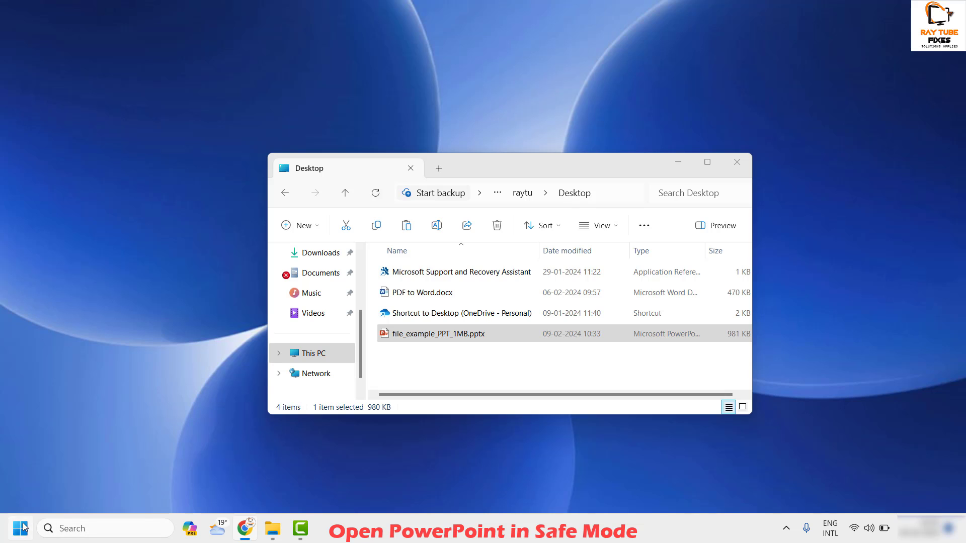
Start PowerPoint in Safe Mode by running the command "powerpnt /safe" from the Windows Run dialog
{"action": "key", "text": "super+x"}
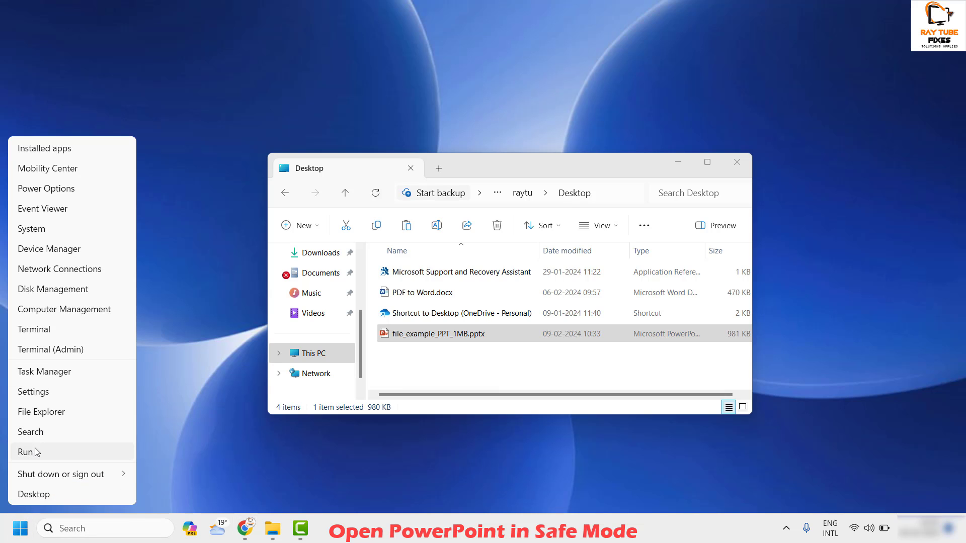
{"action": "left_click", "coordinate": [35, 452]}
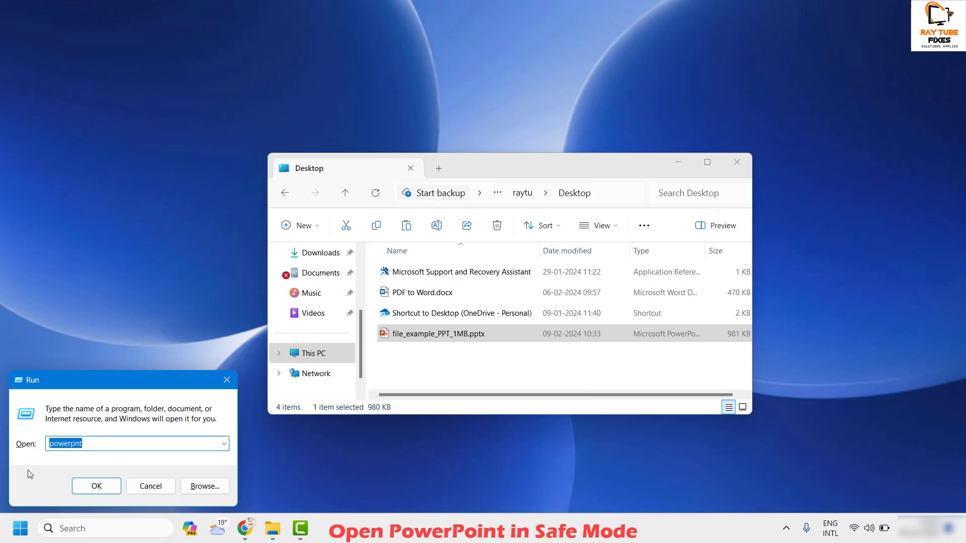
{"action": "type", "text": "po"}
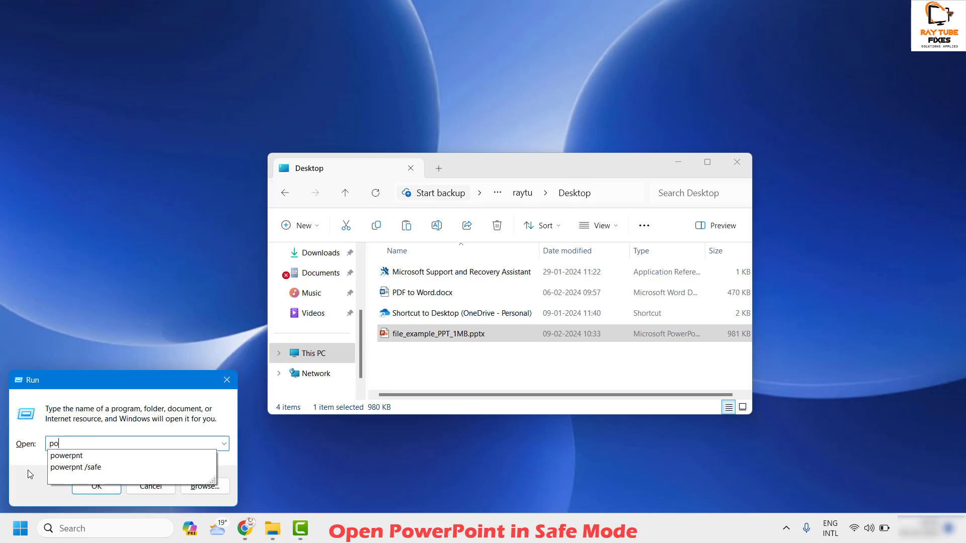
{"action": "type", "text": "werpnt"}
{"action": "key", "text": "Down"}
{"action": "key", "text": "Down"}
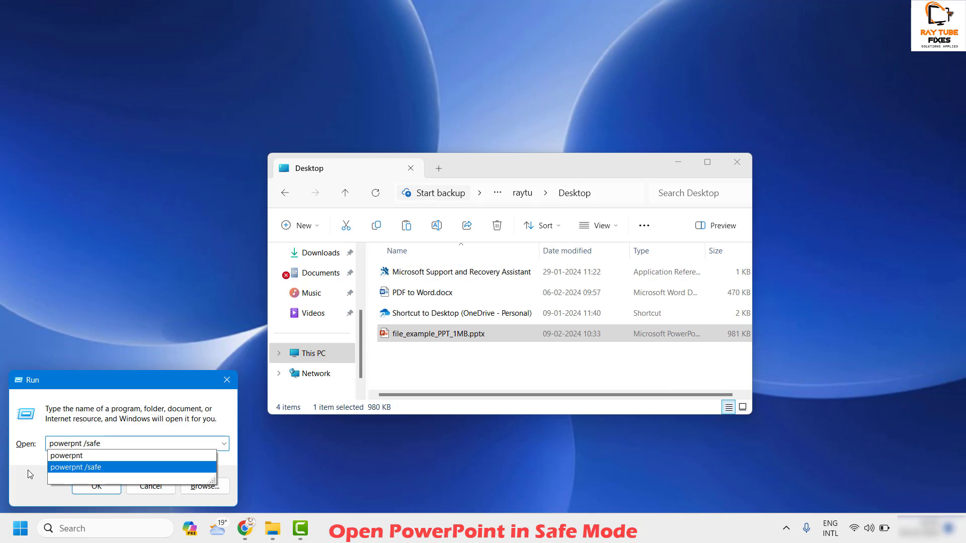
{"action": "left_click", "coordinate": [75, 467]}
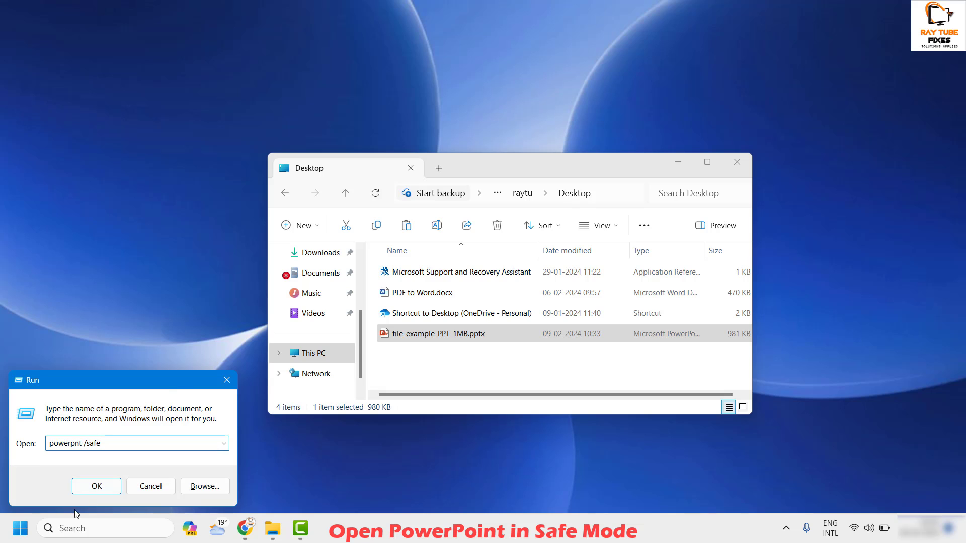
{"action": "left_click", "coordinate": [92, 487]}
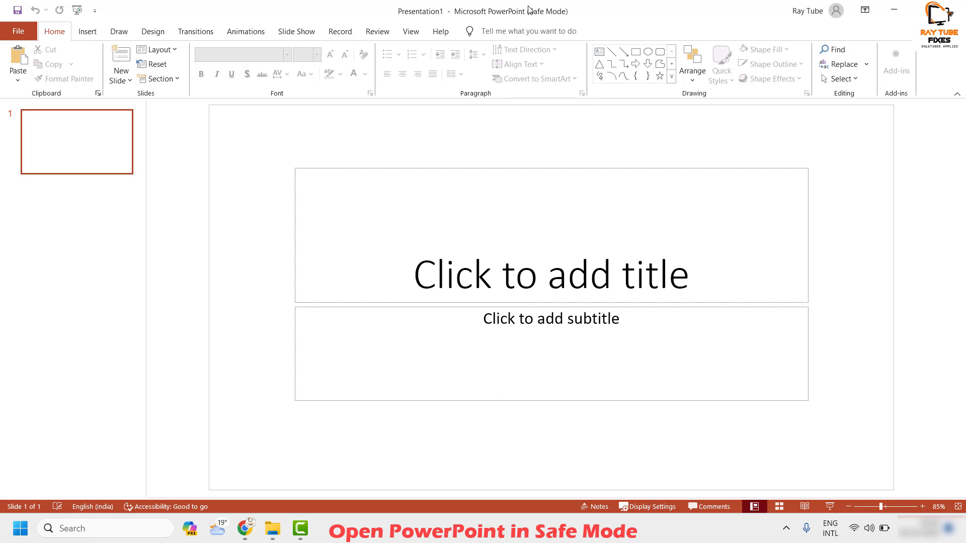
Open the presentation file_example_PPT_1MB.pptx from the Desktop folder in the Safe Mode session
{"action": "left_click", "coordinate": [18, 32]}
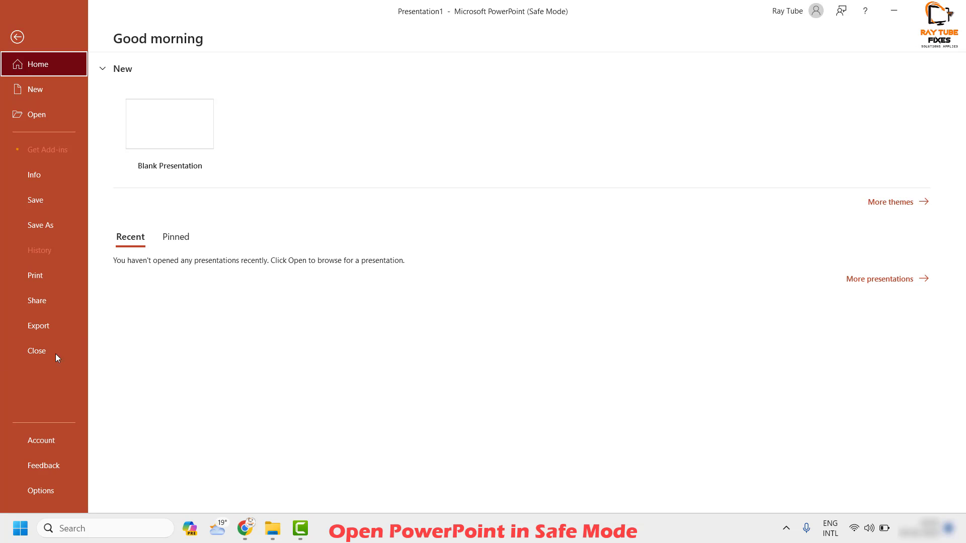
{"action": "left_click", "coordinate": [42, 120]}
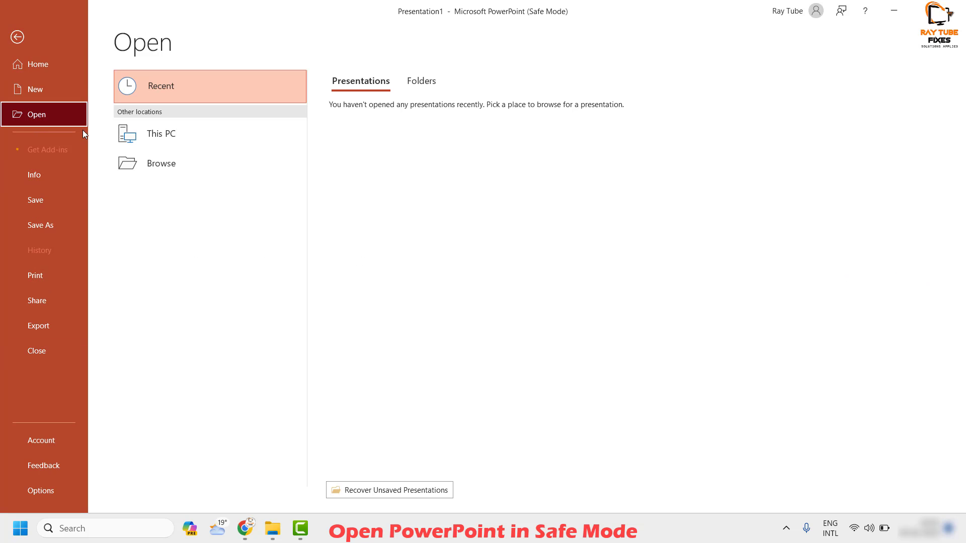
{"action": "left_click", "coordinate": [176, 174]}
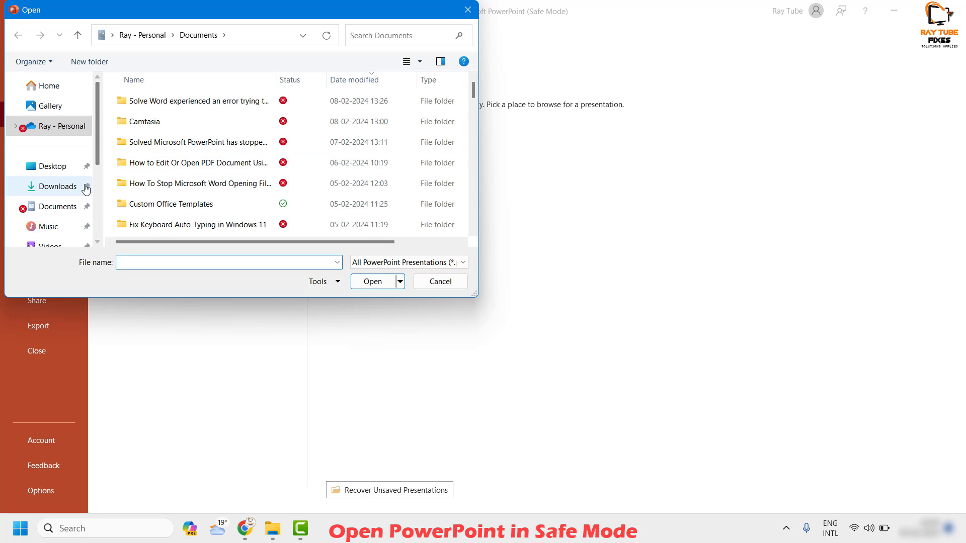
{"action": "left_click", "coordinate": [55, 166]}
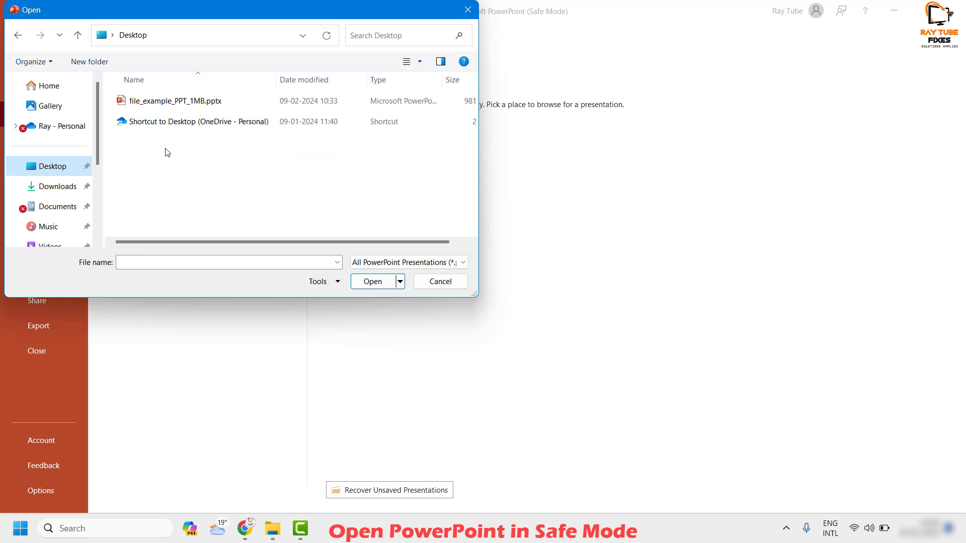
{"action": "left_click", "coordinate": [171, 100]}
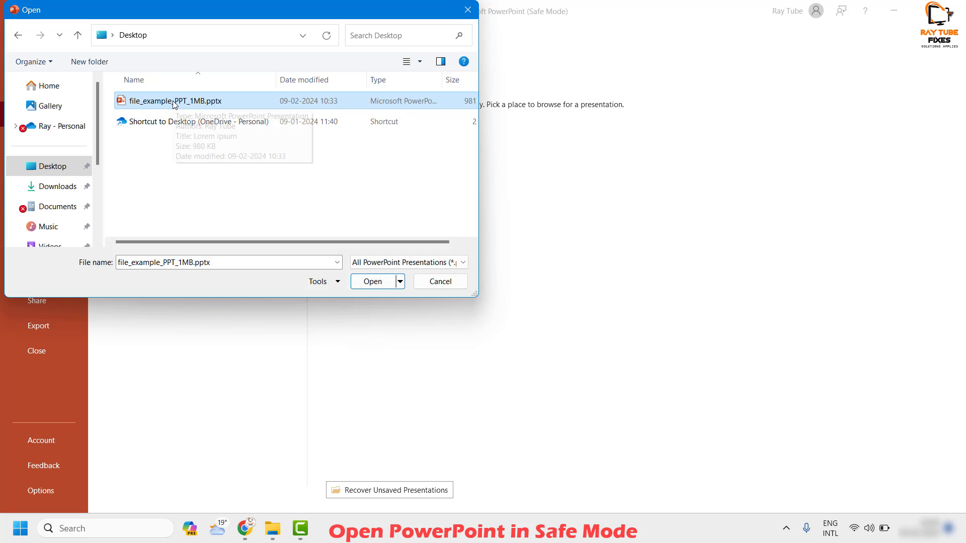
{"action": "left_click", "coordinate": [373, 281]}
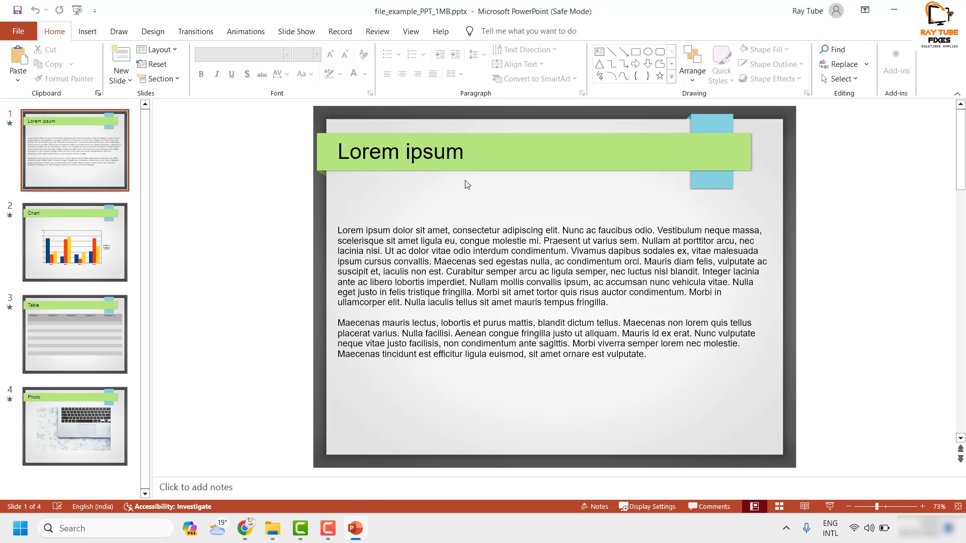
Start saving the opened presentation under a new name or location and browse for the destination folder
{"action": "left_click", "coordinate": [18, 32]}
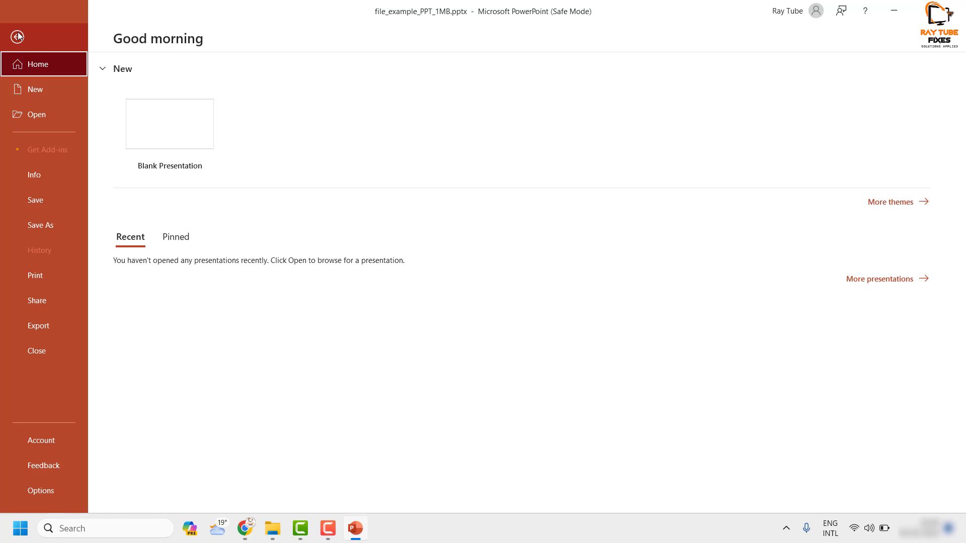
{"action": "left_click", "coordinate": [53, 227]}
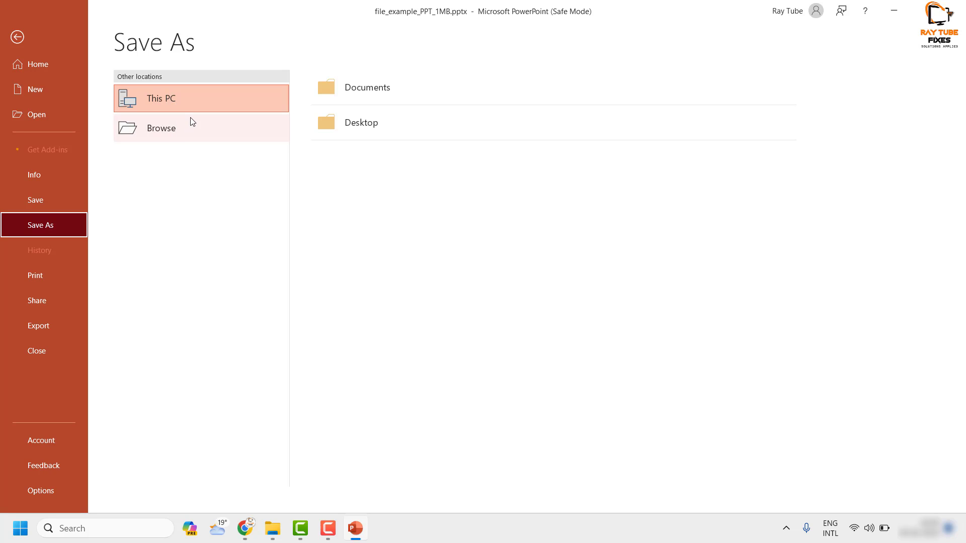
{"action": "left_click", "coordinate": [190, 137]}
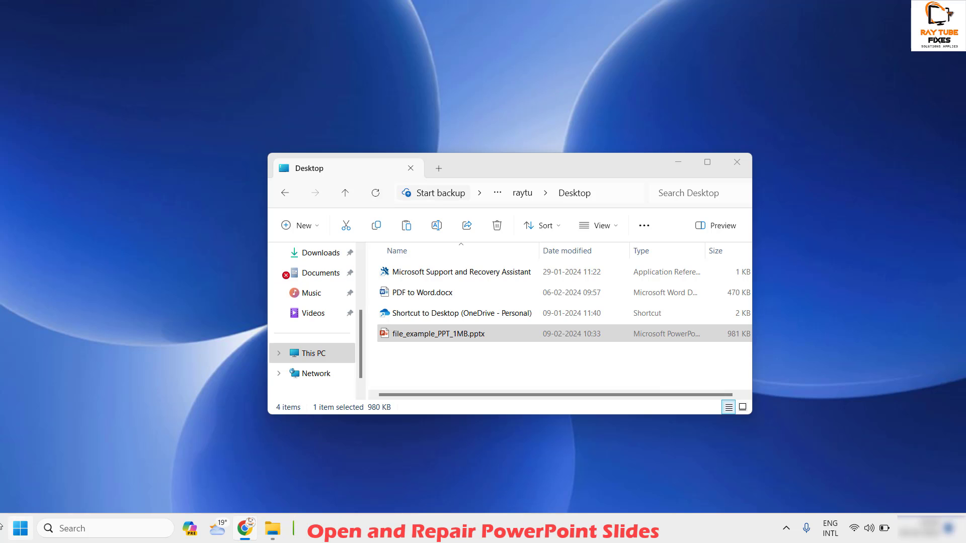
Switch to a new PowerPoint session started normally from the Windows pinned apps
{"action": "left_click", "coordinate": [20, 529]}
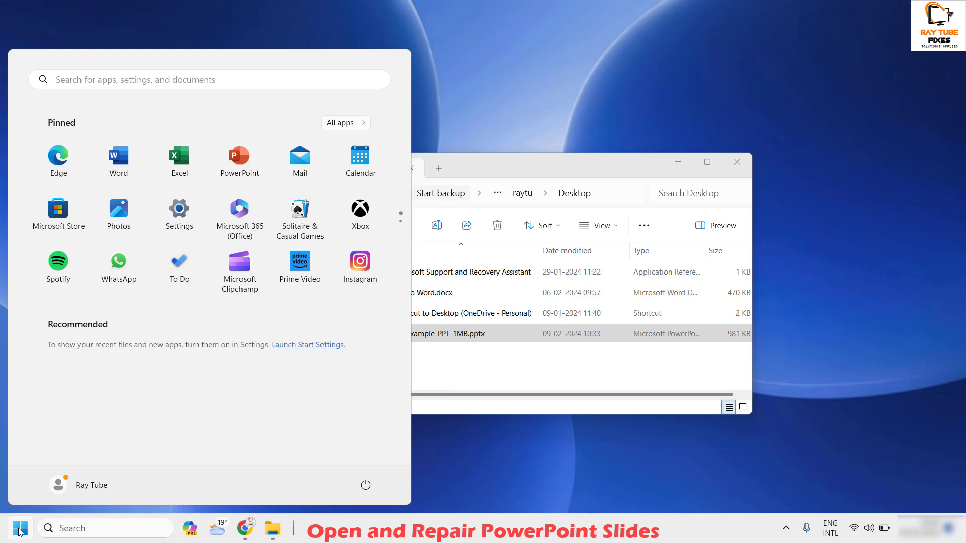
{"action": "left_click", "coordinate": [236, 173]}
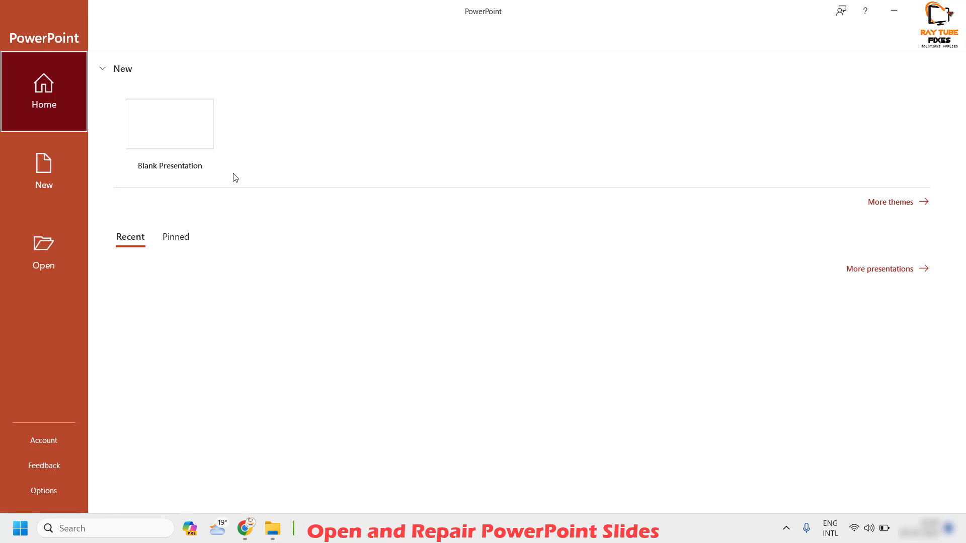